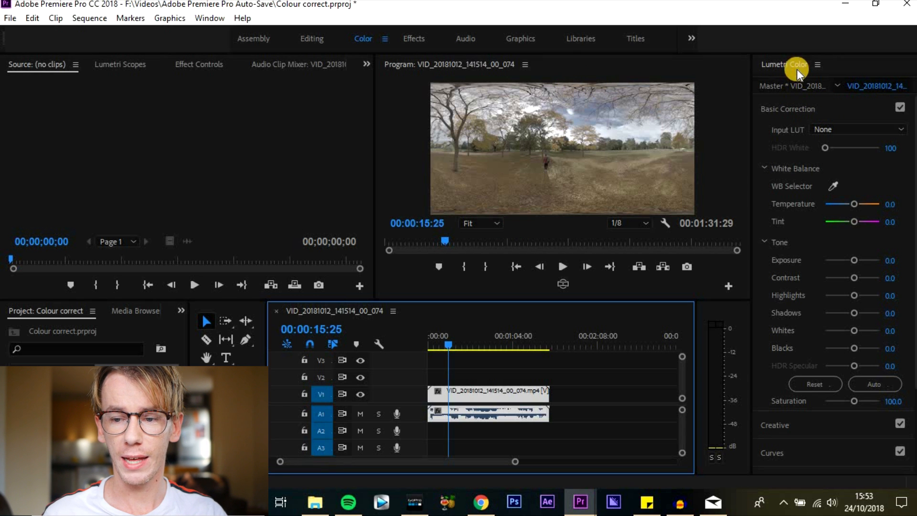
Load onex-lut-final-低反差x64.cube from the Insta360 X folder on HHD 2 (G:) as the clip's Input LUT
{"action": "left_click", "coordinate": [855, 130]}
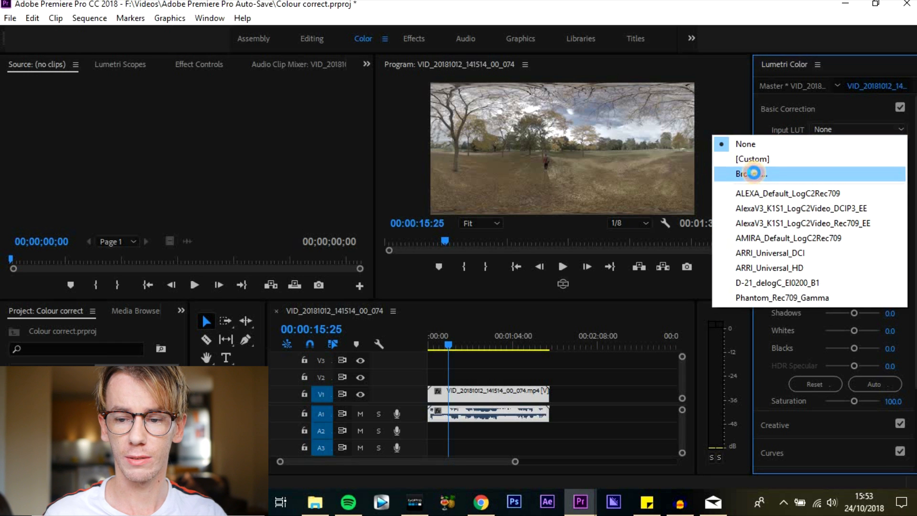
{"action": "left_click", "coordinate": [757, 174]}
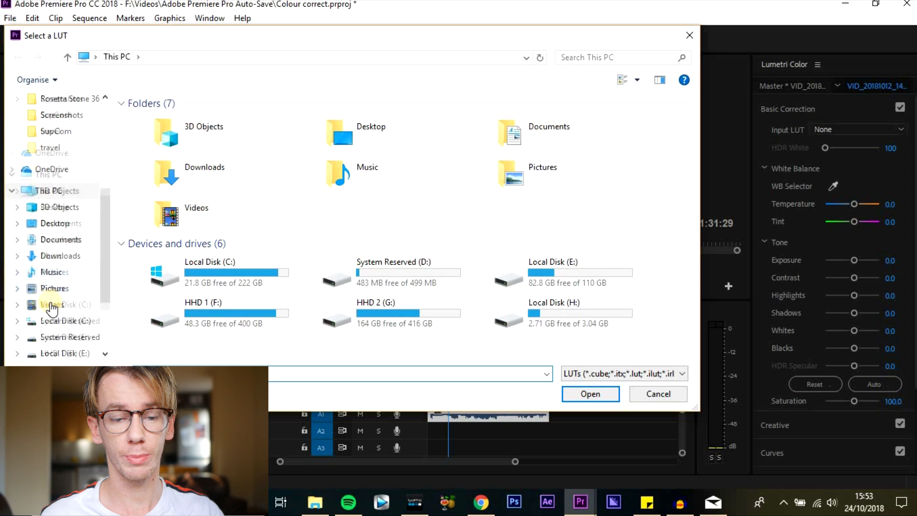
{"action": "scroll", "coordinate": [75, 319], "scroll_direction": "down", "scroll_amount": 2}
{"action": "left_click", "coordinate": [57, 298]}
{"action": "double_click", "coordinate": [171, 203]}
{"action": "left_click_drag", "start_coordinate": [318, 45], "coordinate": [450, 345]}
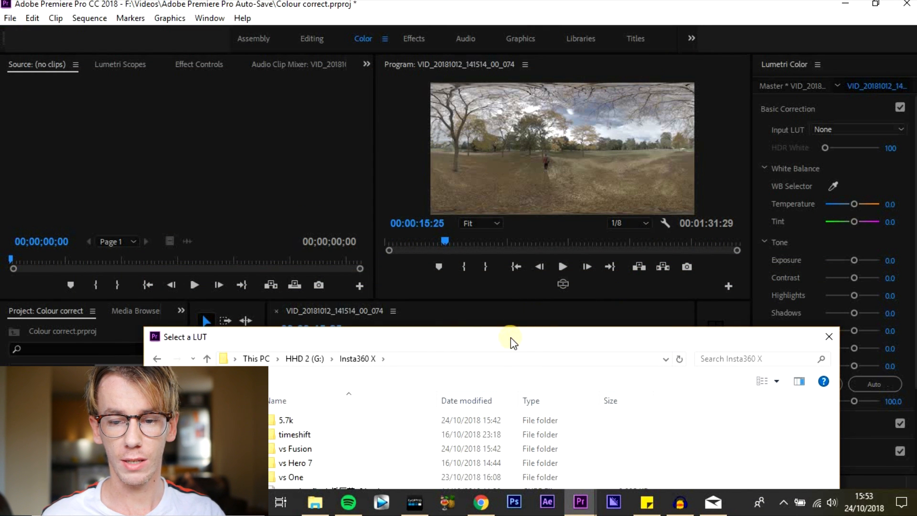
{"action": "left_click_drag", "start_coordinate": [511, 338], "coordinate": [421, 317]}
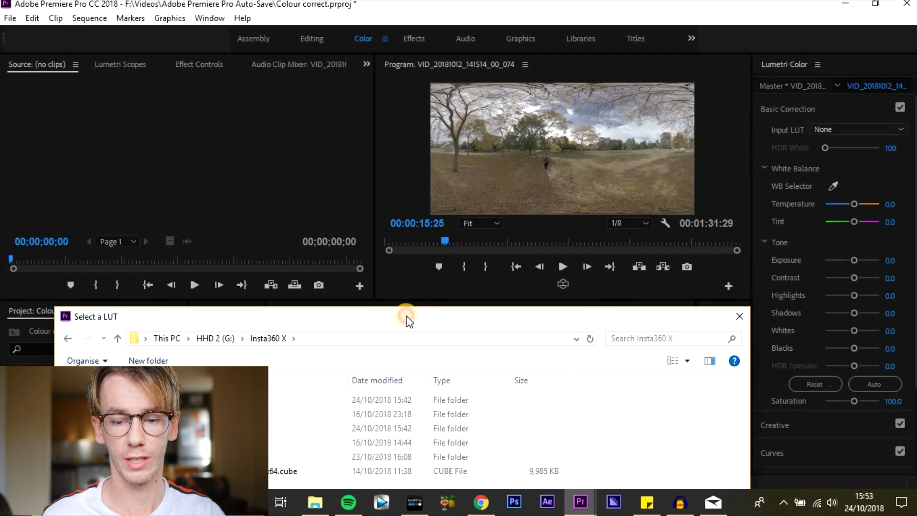
{"action": "left_click_drag", "start_coordinate": [409, 321], "coordinate": [413, 99]}
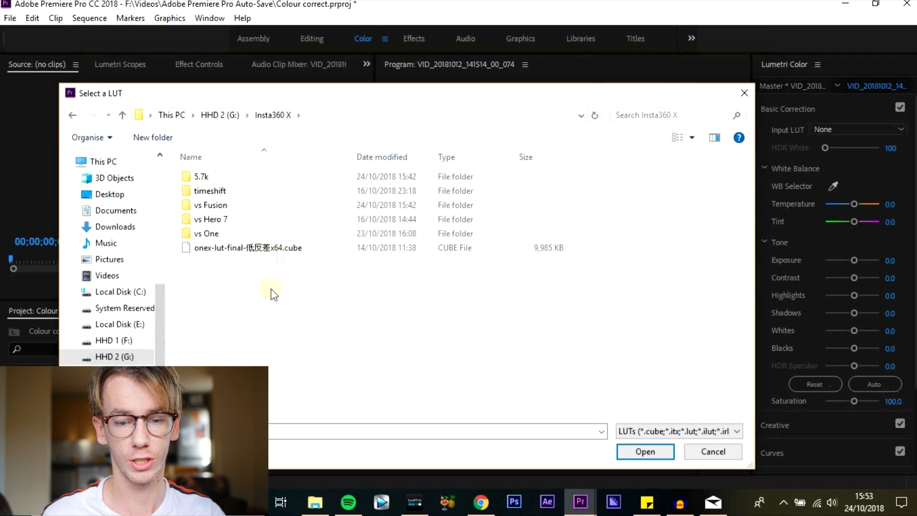
{"action": "left_click", "coordinate": [281, 253]}
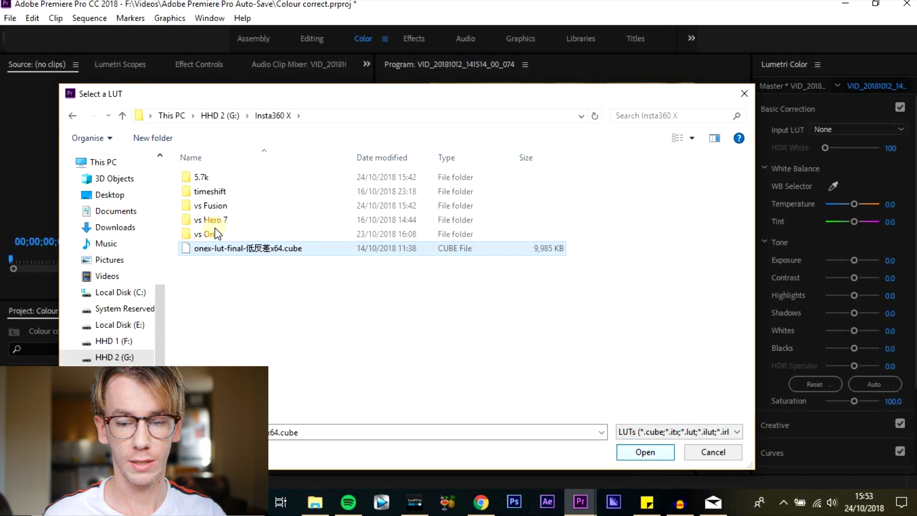
{"action": "key", "text": "Return"}
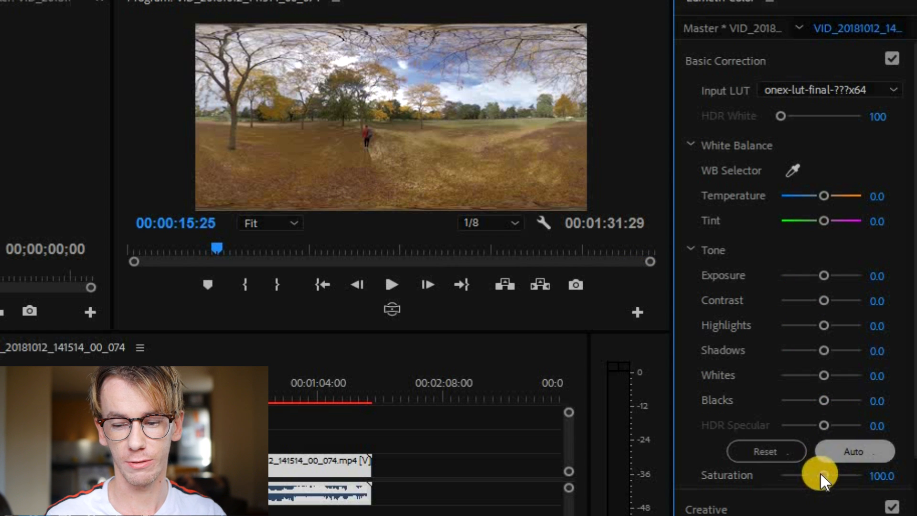
Try stronger saturation levels on the park clip in Basic Correction and settle on 135.8
{"action": "left_click_drag", "start_coordinate": [824, 478], "coordinate": [833, 478]}
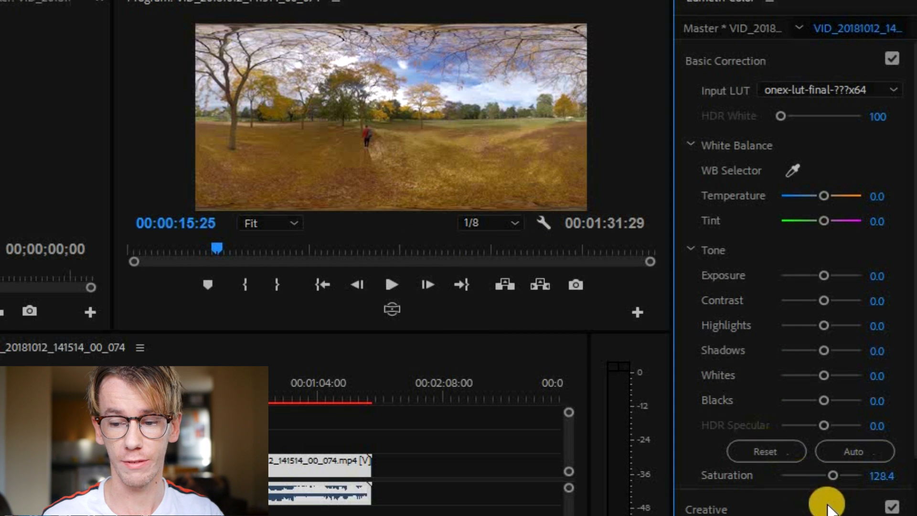
{"action": "left_click", "coordinate": [840, 478]}
{"action": "left_click", "coordinate": [873, 475]}
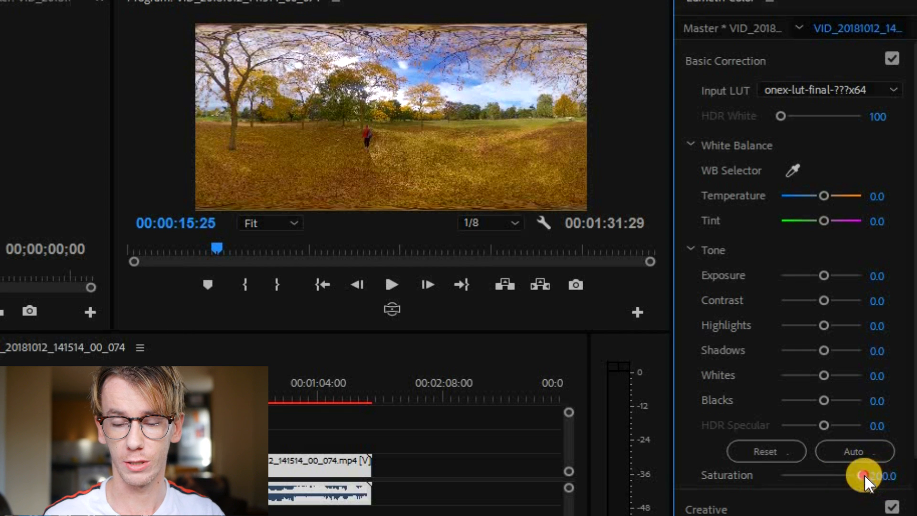
{"action": "left_click_drag", "start_coordinate": [847, 477], "coordinate": [835, 477]}
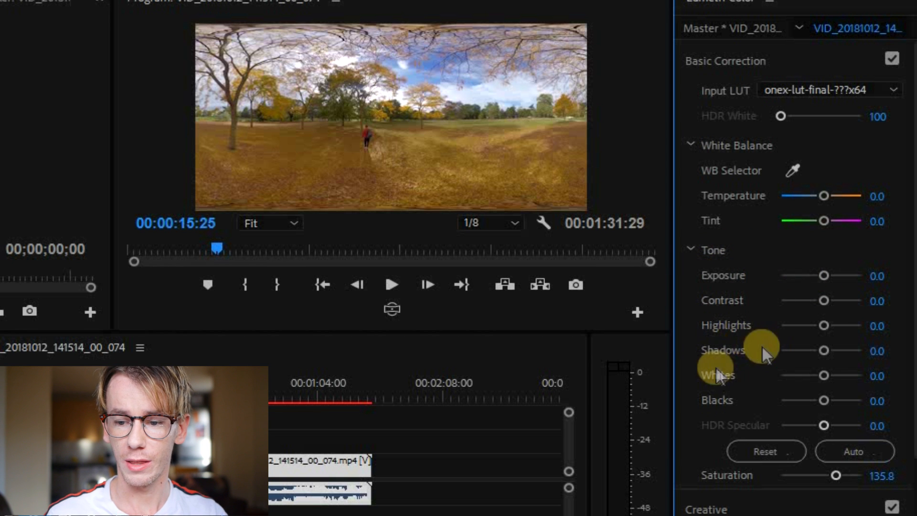
Set the park clip's Exposure to 0.1 and its Contrast to 25.9
{"action": "mouse_move", "coordinate": [827, 275]}
{"action": "left_mouse_down"}
{"action": "mouse_move", "coordinate": [807, 282]}
{"action": "mouse_move", "coordinate": [840, 283]}
{"action": "mouse_move", "coordinate": [821, 289]}
{"action": "left_mouse_up"}
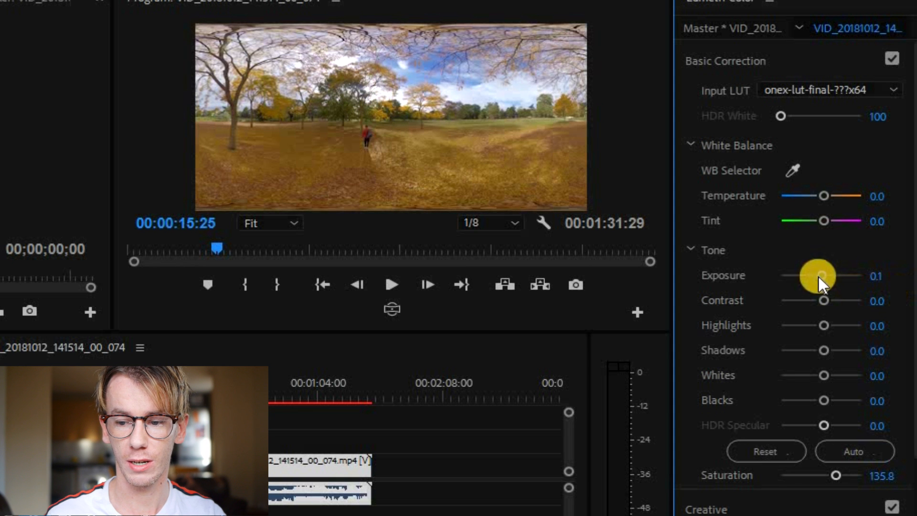
{"action": "left_click_drag", "start_coordinate": [824, 300], "coordinate": [843, 304]}
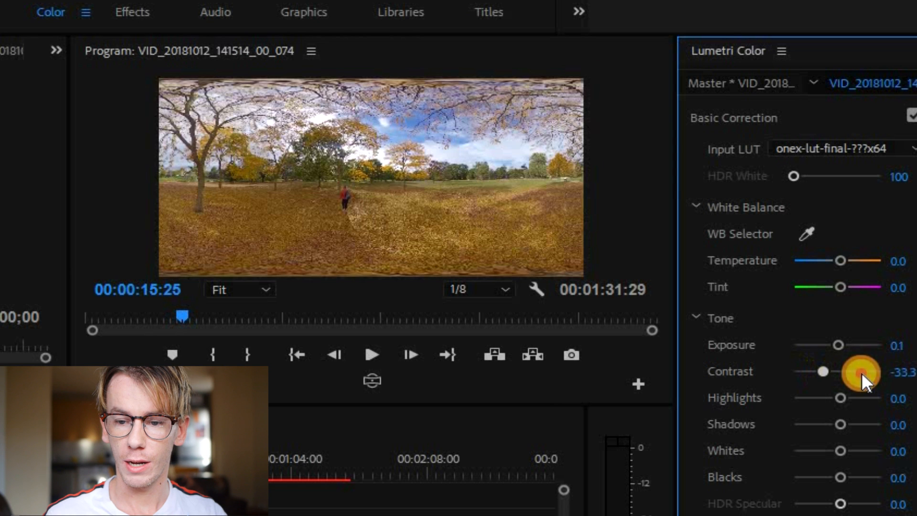
{"action": "left_click_drag", "start_coordinate": [862, 372], "coordinate": [840, 377]}
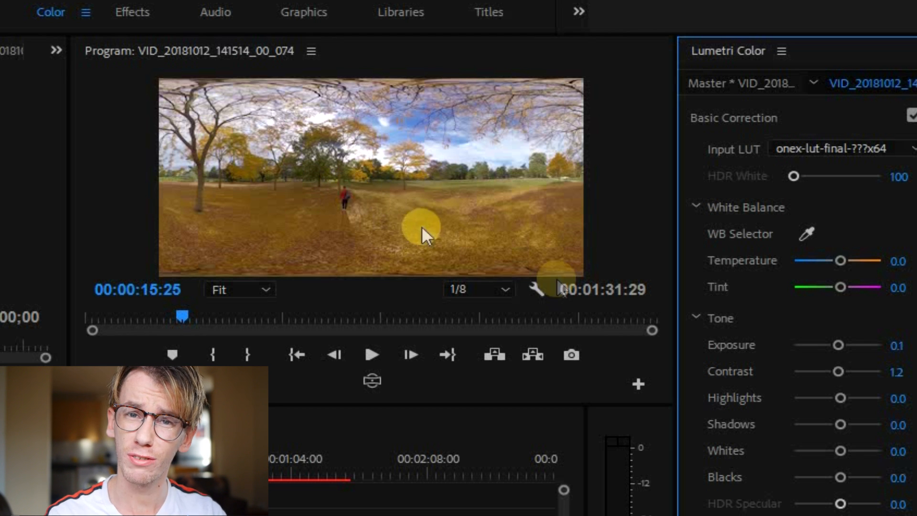
{"action": "left_click_drag", "start_coordinate": [839, 373], "coordinate": [907, 378]}
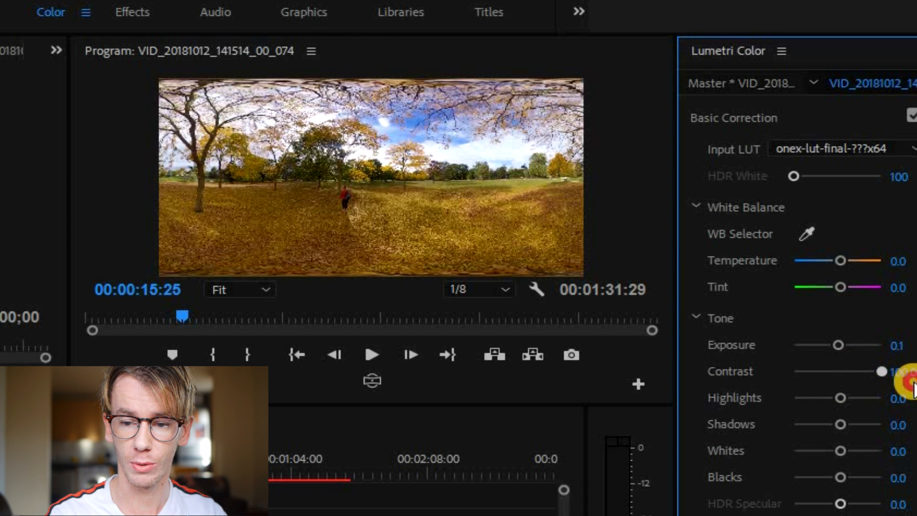
{"action": "left_click_drag", "start_coordinate": [698, 373], "coordinate": [842, 399]}
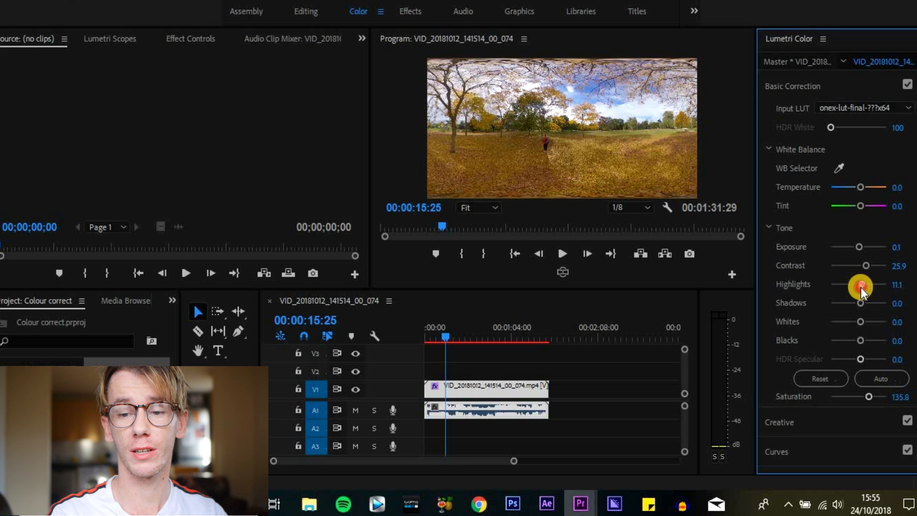
Set Highlights to 16.0, Shadows to -8.6, Whites to 1.2 and Blacks to -25.9, and save the project
{"action": "left_click_drag", "start_coordinate": [861, 287], "coordinate": [862, 296]}
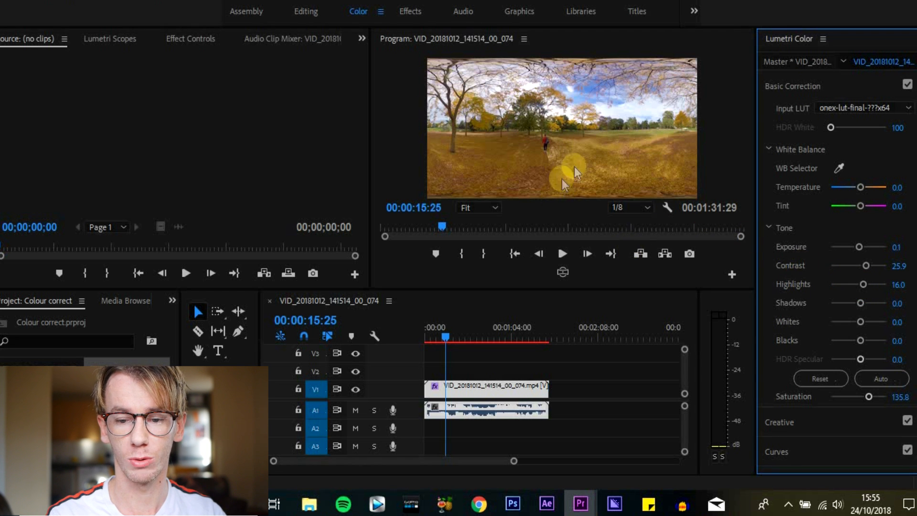
{"action": "key", "text": "ctrl+s"}
{"action": "left_click_drag", "start_coordinate": [852, 304], "coordinate": [856, 330]}
{"action": "left_click_drag", "start_coordinate": [586, 154], "coordinate": [510, 165]}
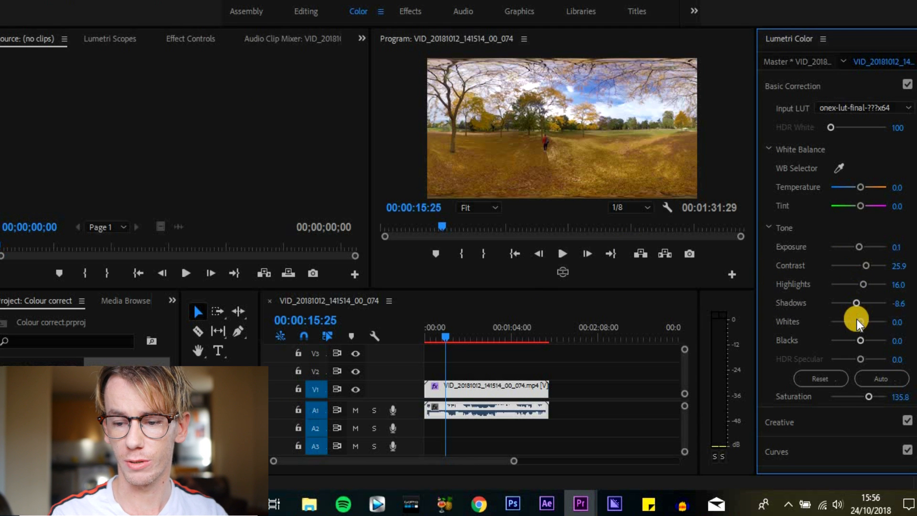
{"action": "mouse_move", "coordinate": [865, 325]}
{"action": "left_mouse_down"}
{"action": "mouse_move", "coordinate": [877, 325]}
{"action": "mouse_move", "coordinate": [842, 329]}
{"action": "mouse_move", "coordinate": [875, 335]}
{"action": "mouse_move", "coordinate": [860, 341]}
{"action": "left_mouse_up"}
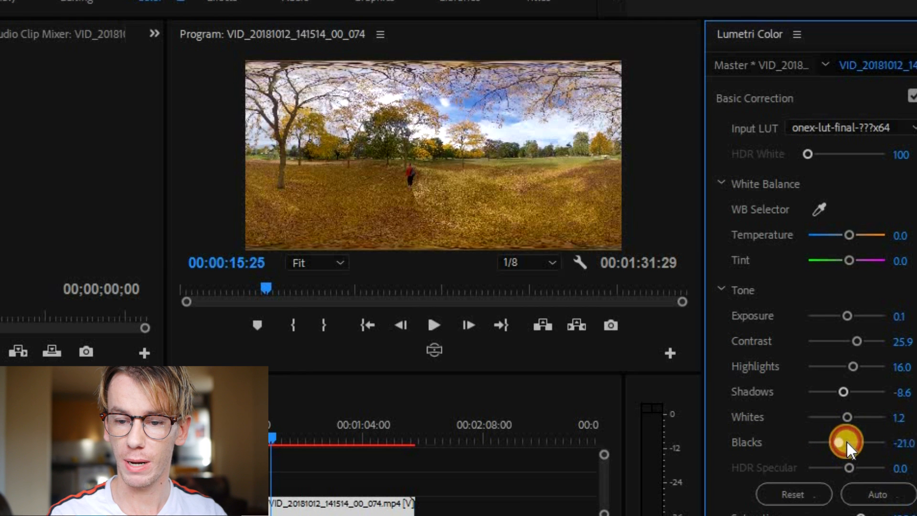
{"action": "left_click_drag", "start_coordinate": [847, 443], "coordinate": [835, 444]}
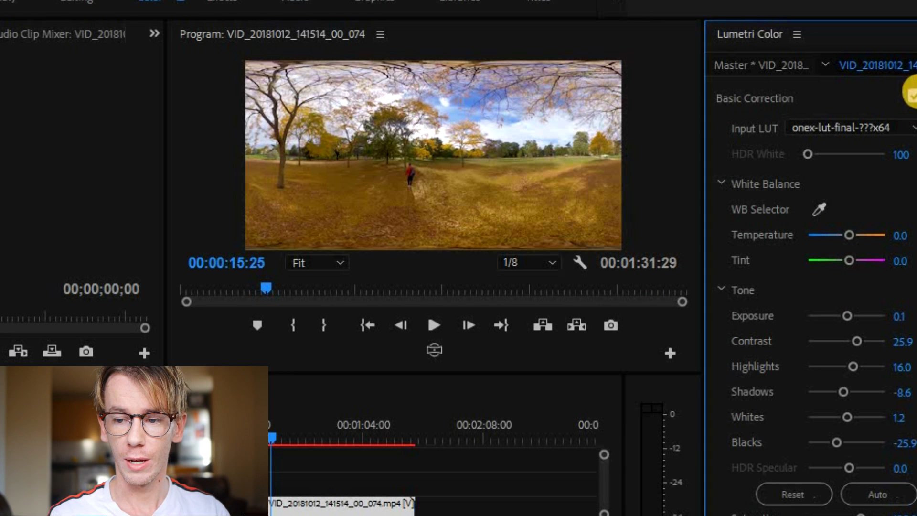
Switch Basic Correction off and back on to compare the park clip before and after grading
{"action": "left_click", "coordinate": [913, 95]}
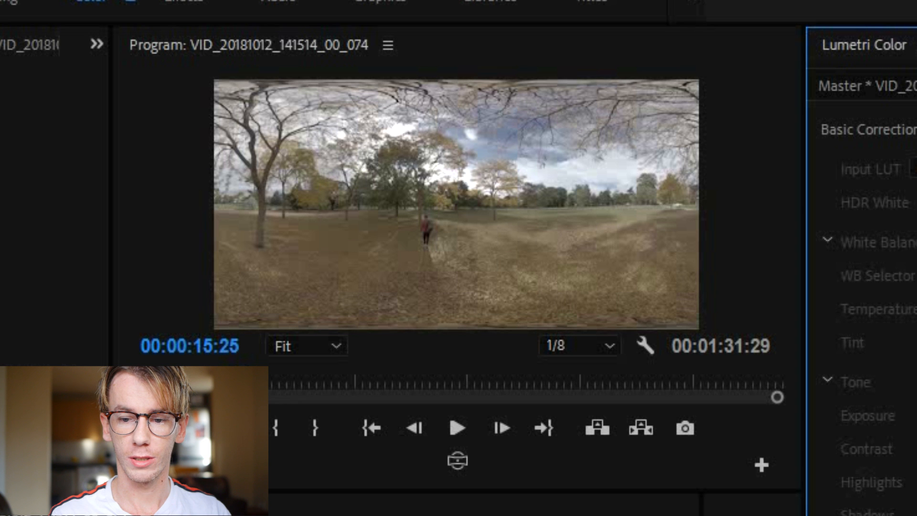
{"action": "left_click", "coordinate": [916, 129]}
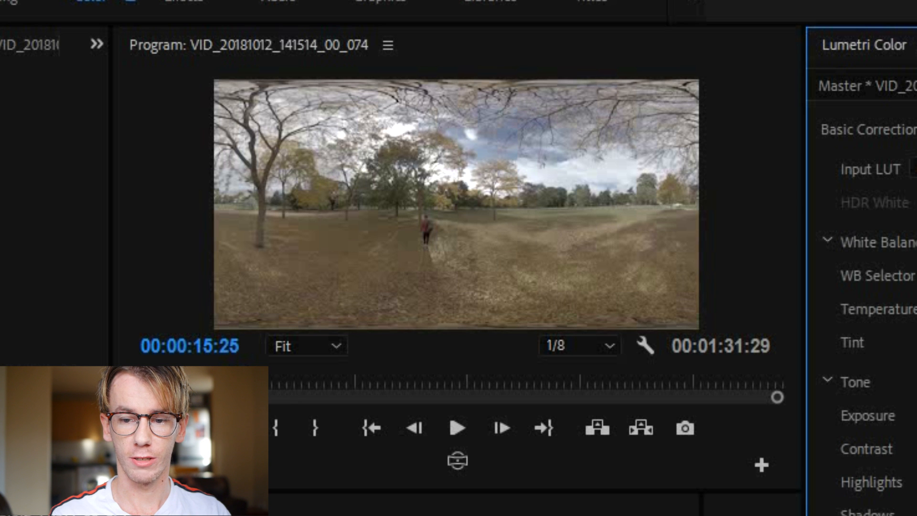
{"action": "left_click", "coordinate": [916, 130]}
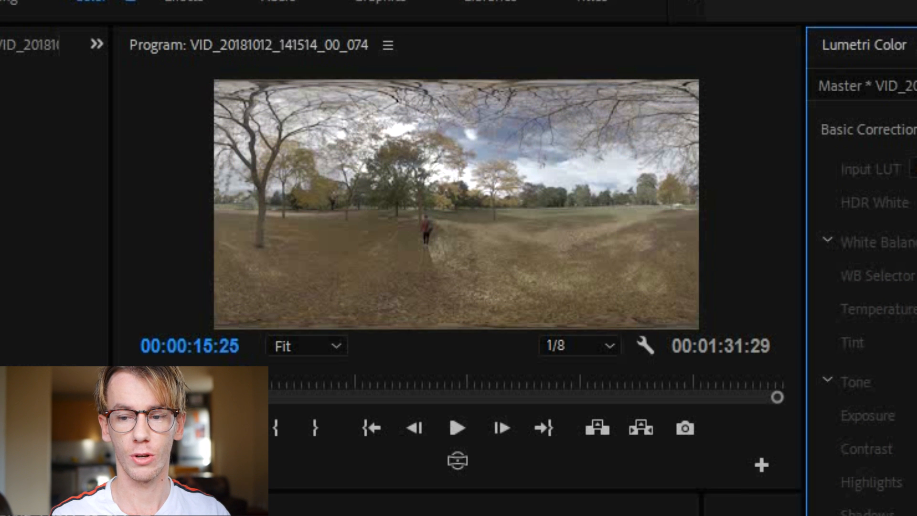
{"action": "left_click", "coordinate": [916, 130]}
Test high vibrance on the park clip in the Creative adjustments and settle on 16.0
{"action": "left_click", "coordinate": [789, 481]}
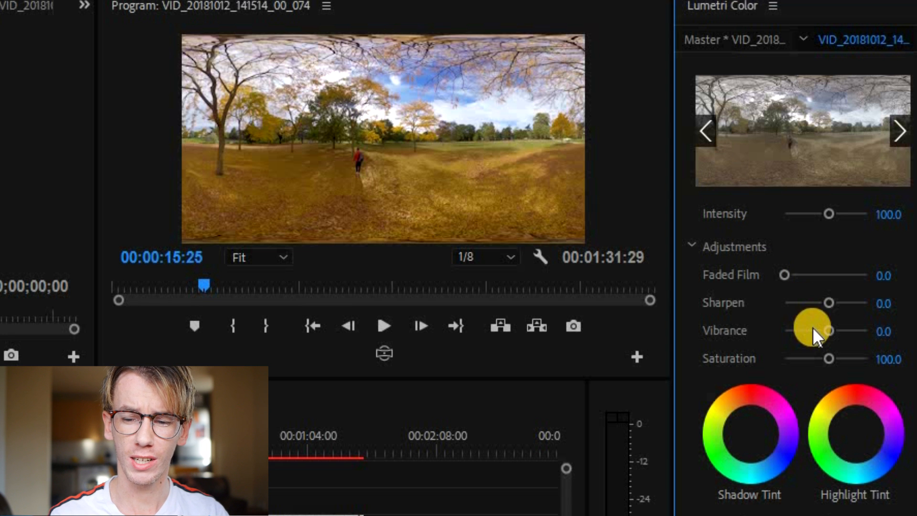
{"action": "left_click_drag", "start_coordinate": [832, 331], "coordinate": [872, 335]}
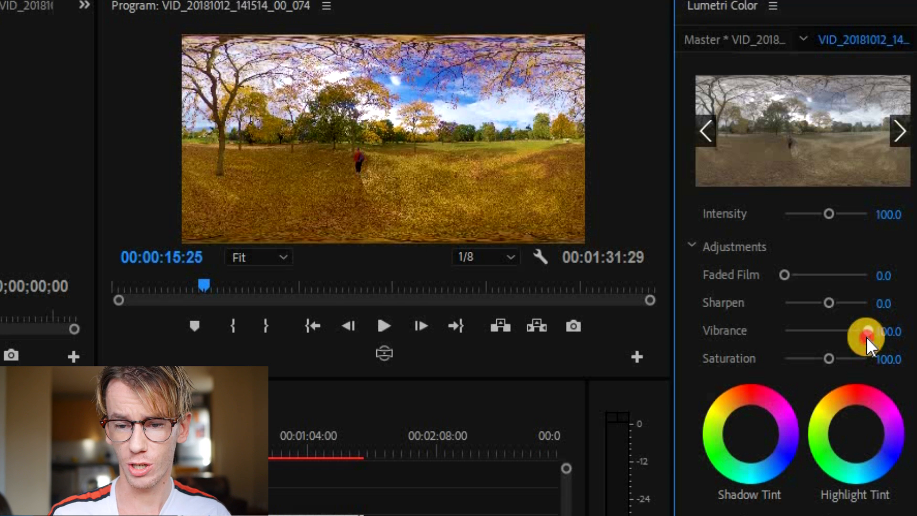
{"action": "left_click_drag", "start_coordinate": [866, 336], "coordinate": [863, 337]}
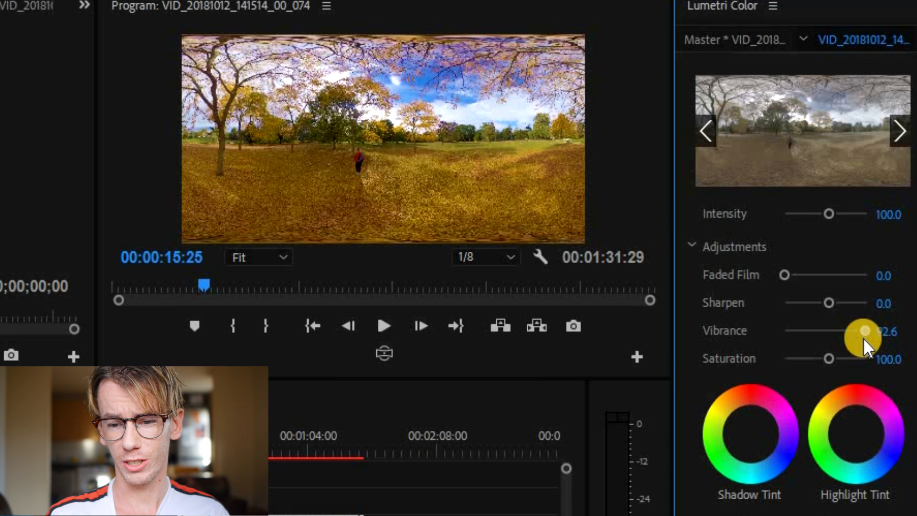
{"action": "left_click_drag", "start_coordinate": [850, 327], "coordinate": [834, 333]}
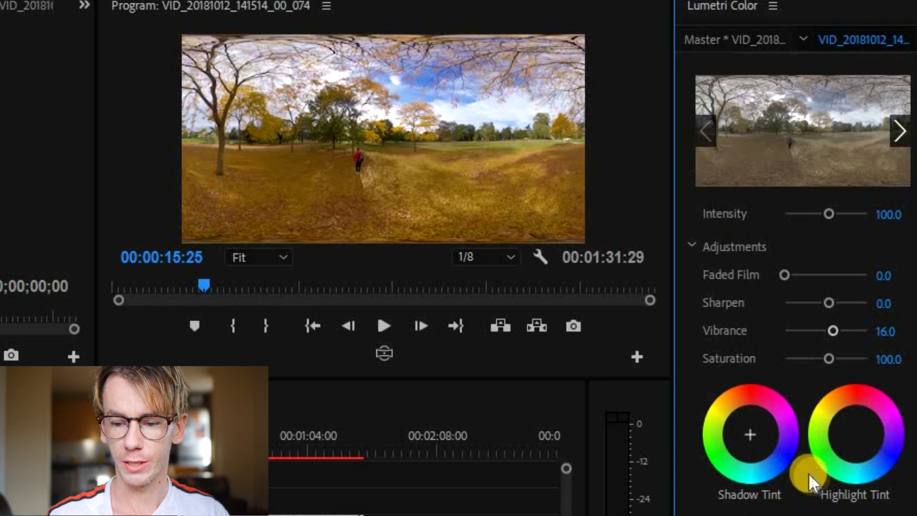
{"action": "scroll", "coordinate": [802, 466], "scroll_direction": "down", "scroll_amount": 3}
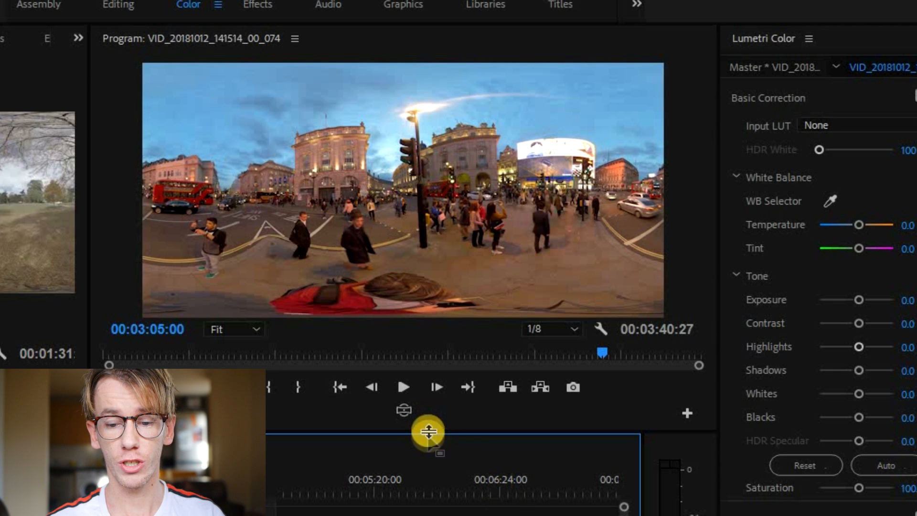
Grade the evening street clip with Contrast 23.5, Highlights -23.5, Shadows -6.2, Whites 18.5 and Blacks -3.7
{"action": "left_click_drag", "start_coordinate": [425, 434], "coordinate": [432, 396]}
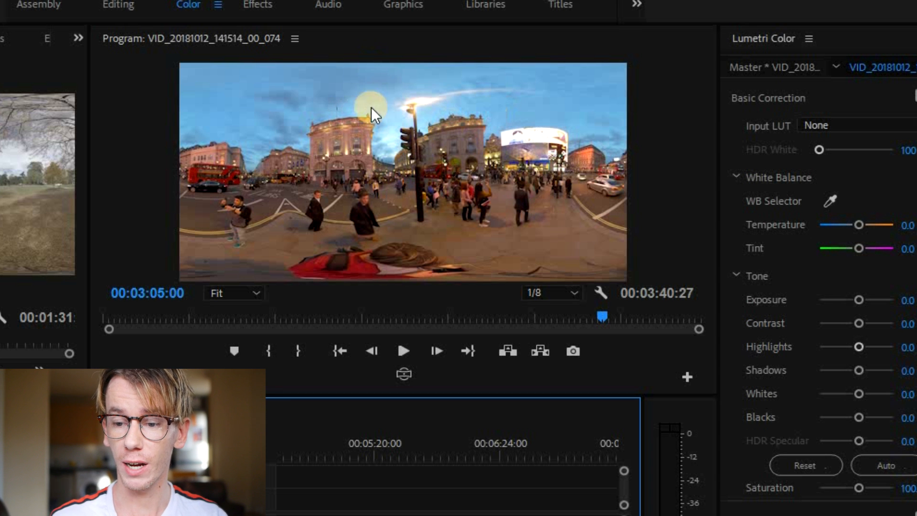
{"action": "left_click", "coordinate": [870, 328]}
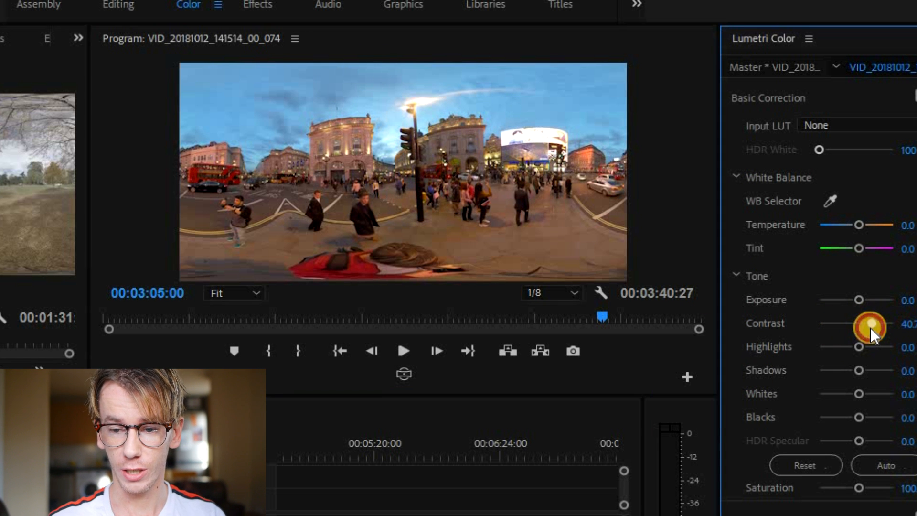
{"action": "right_click", "coordinate": [382, 224]}
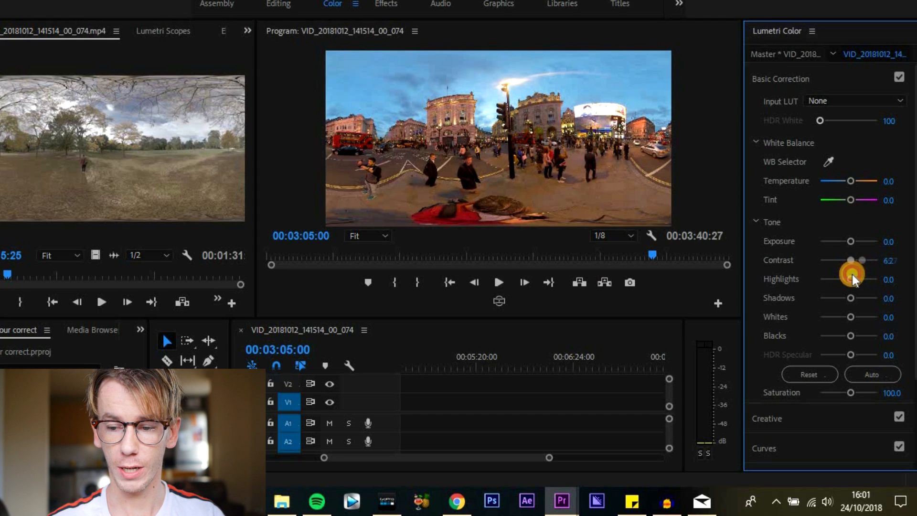
{"action": "left_click_drag", "start_coordinate": [852, 280], "coordinate": [844, 299]}
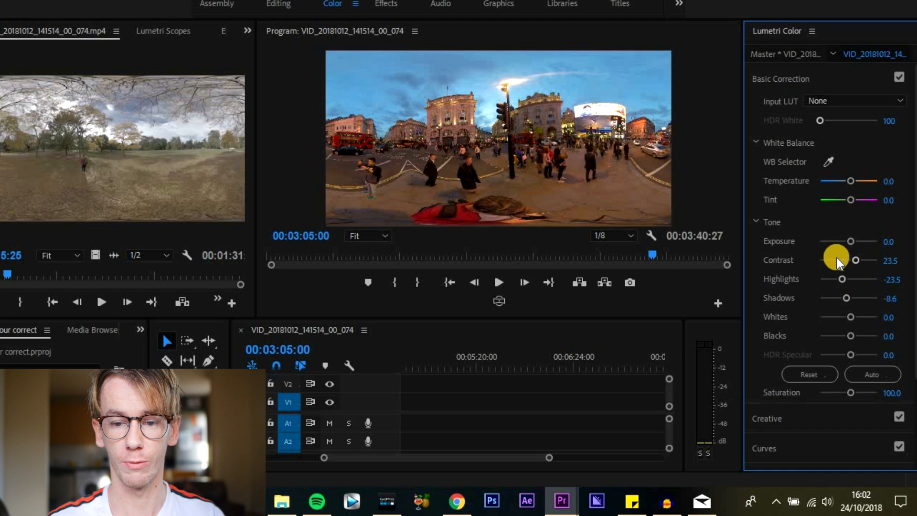
{"action": "scroll", "coordinate": [848, 272], "scroll_direction": "down", "scroll_amount": 1}
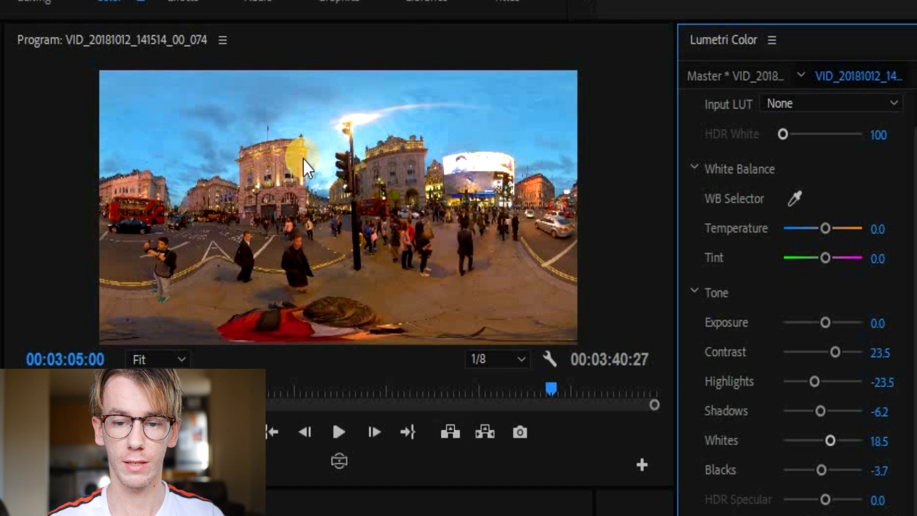
Toggle Basic Correction off and on to compare the street clip with and without the tone adjustments
{"action": "scroll", "coordinate": [883, 153], "scroll_direction": "up", "scroll_amount": 1}
{"action": "left_click", "coordinate": [890, 110]}
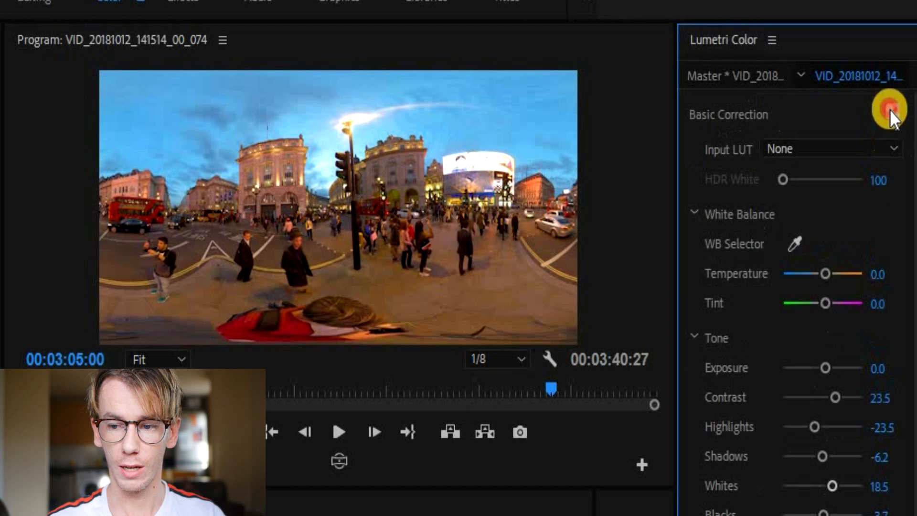
{"action": "left_click", "coordinate": [890, 110]}
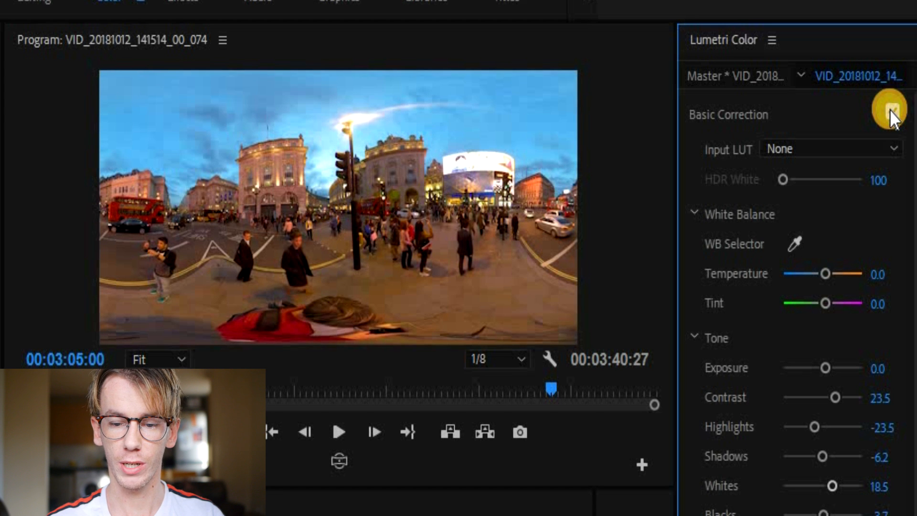
{"action": "left_click", "coordinate": [890, 109]}
{"action": "left_click", "coordinate": [891, 110]}
Set the street clip's Vibrance to 25.9 in the Creative adjustments and return to the Basic Correction settings
{"action": "scroll", "coordinate": [798, 267], "scroll_direction": "down", "scroll_amount": 1}
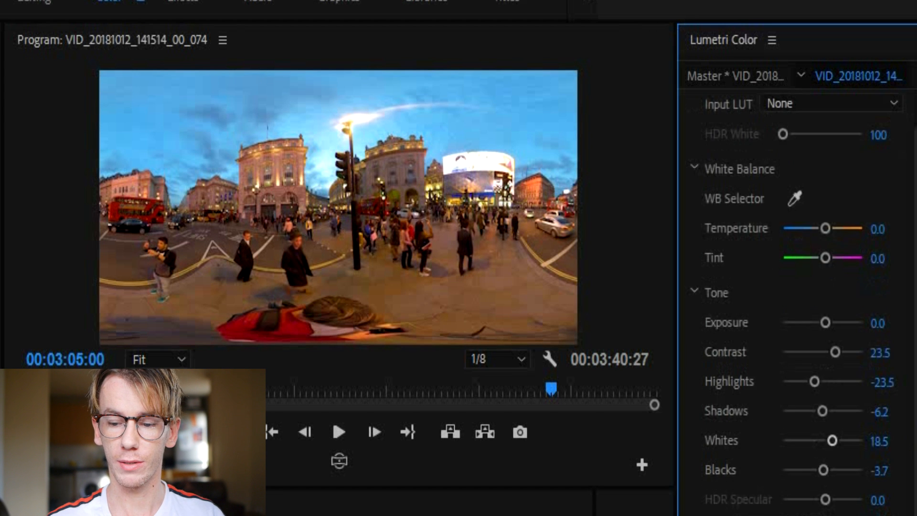
{"action": "scroll", "coordinate": [826, 465], "scroll_direction": "down", "scroll_amount": 5}
{"action": "left_click", "coordinate": [832, 453]}
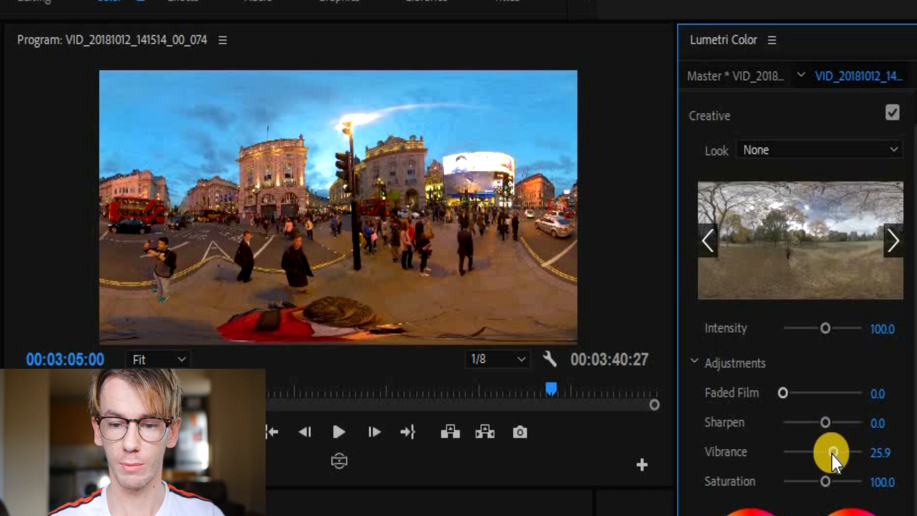
{"action": "scroll", "coordinate": [756, 217], "scroll_direction": "up", "scroll_amount": 1}
{"action": "left_click", "coordinate": [753, 120]}
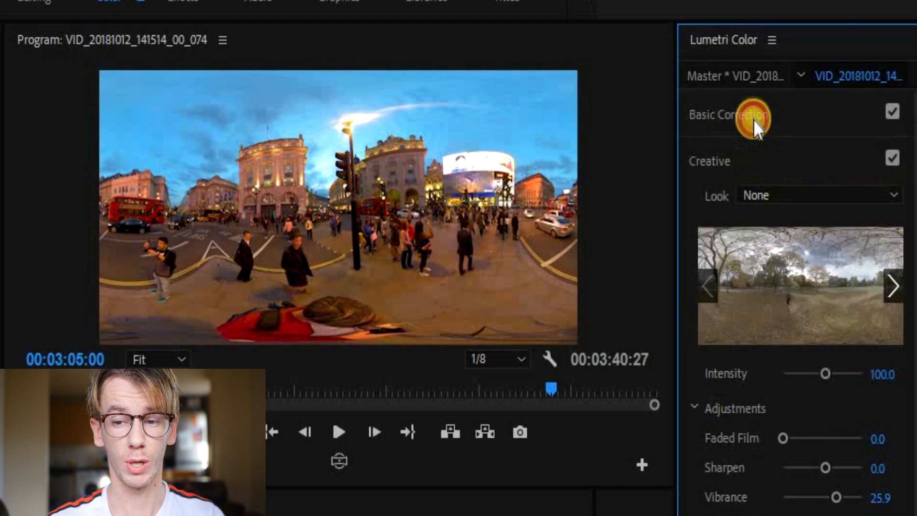